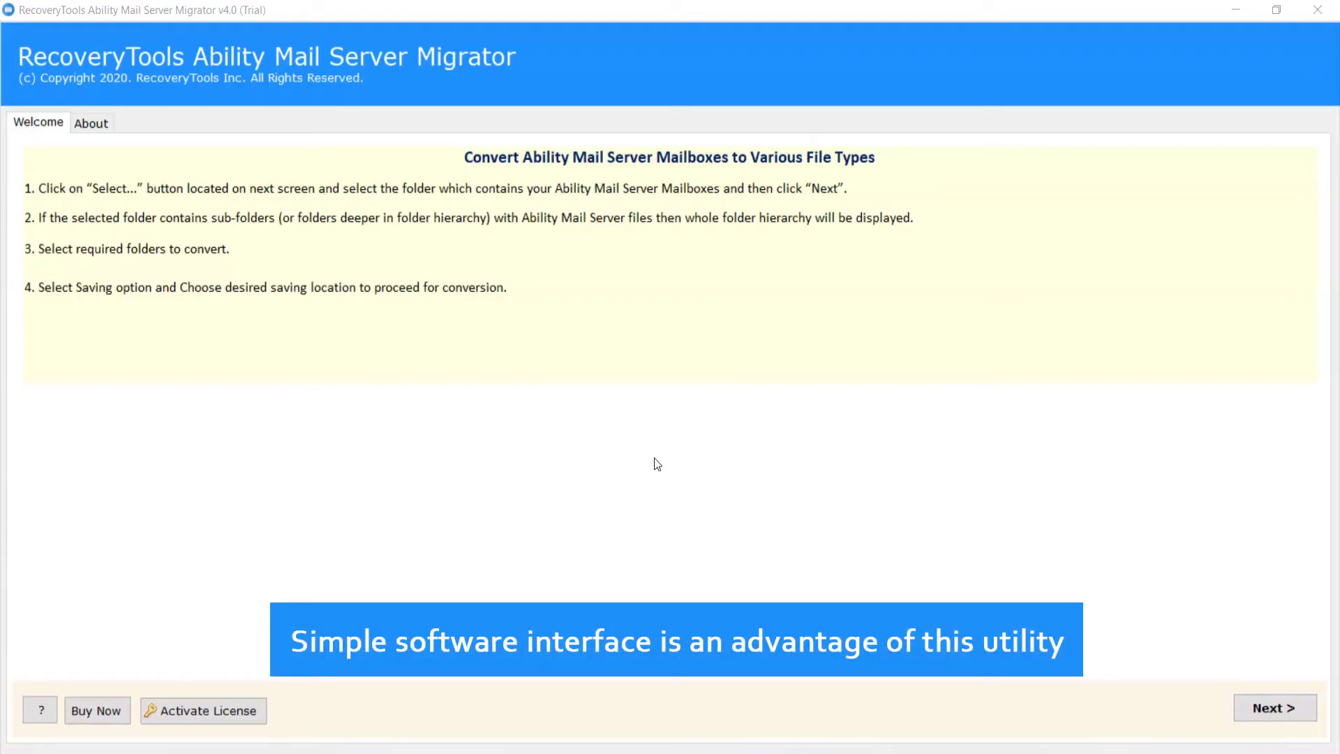
# Proceed to source selection and switch to converting multiple users' mailboxes
pyautogui.click(1282, 701)
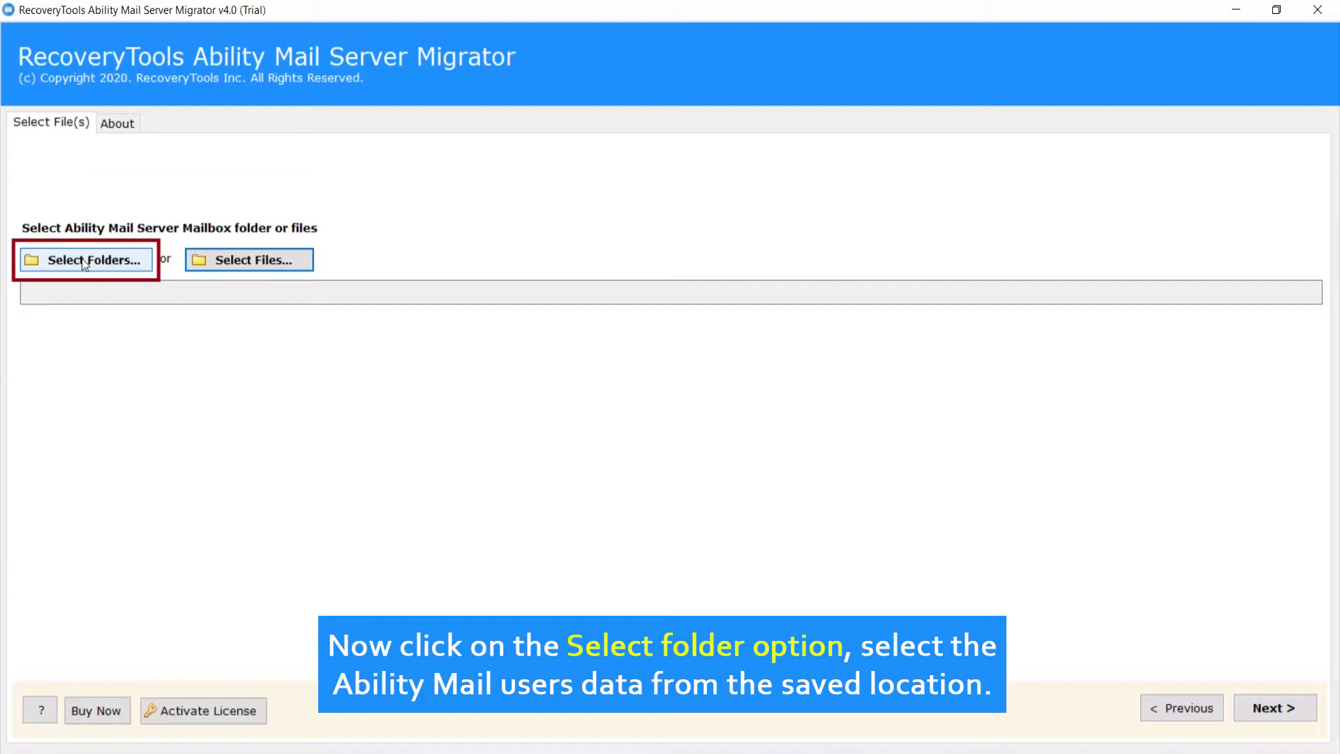
pyautogui.click(83, 259)
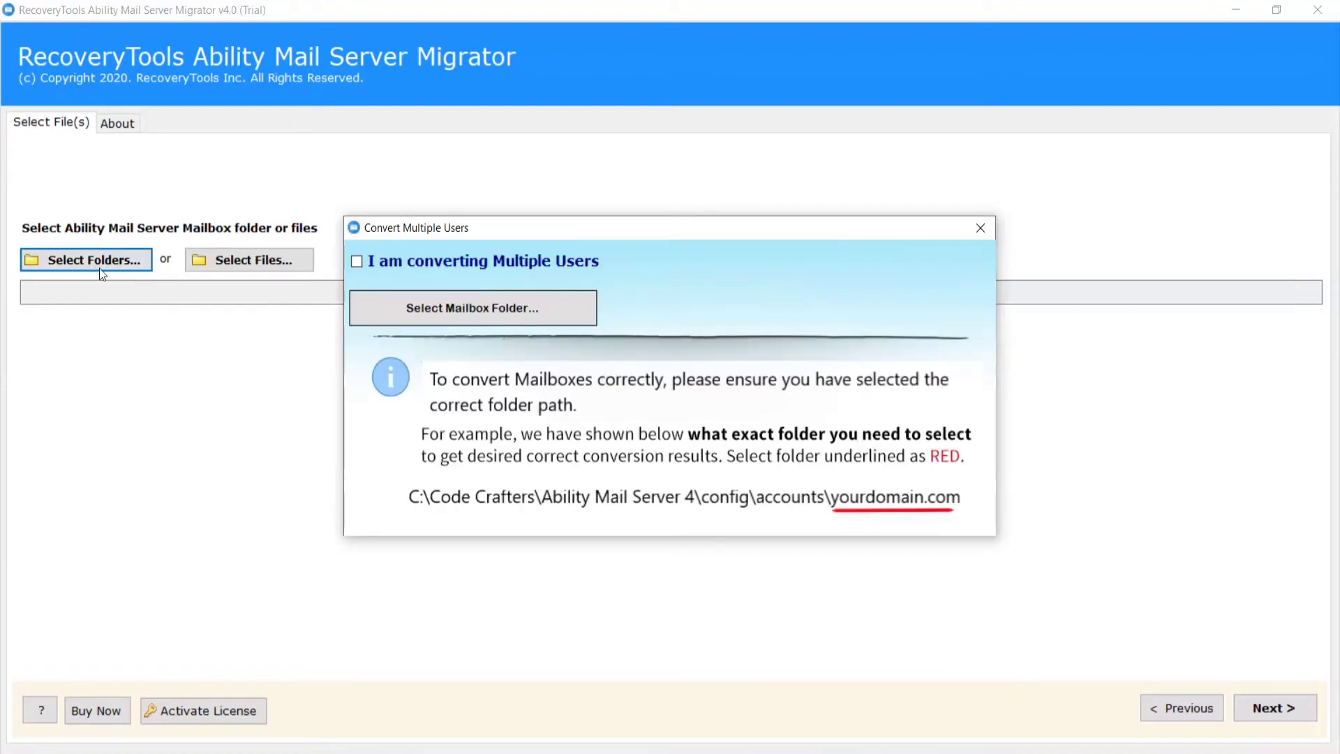
pyautogui.click(356, 260)
# Browse and set the recoverytools.com accounts folder as the source mailbox folder
pyautogui.click(473, 307)
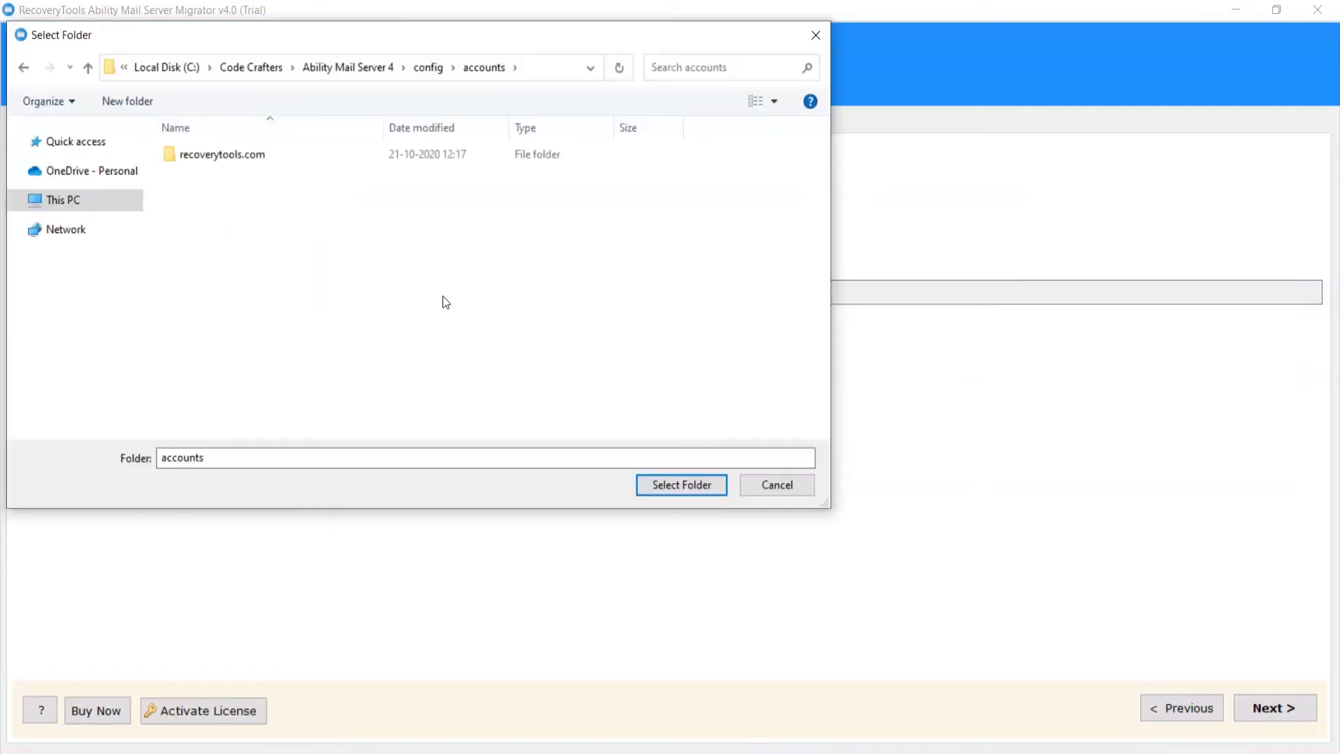
pyautogui.click(261, 157)
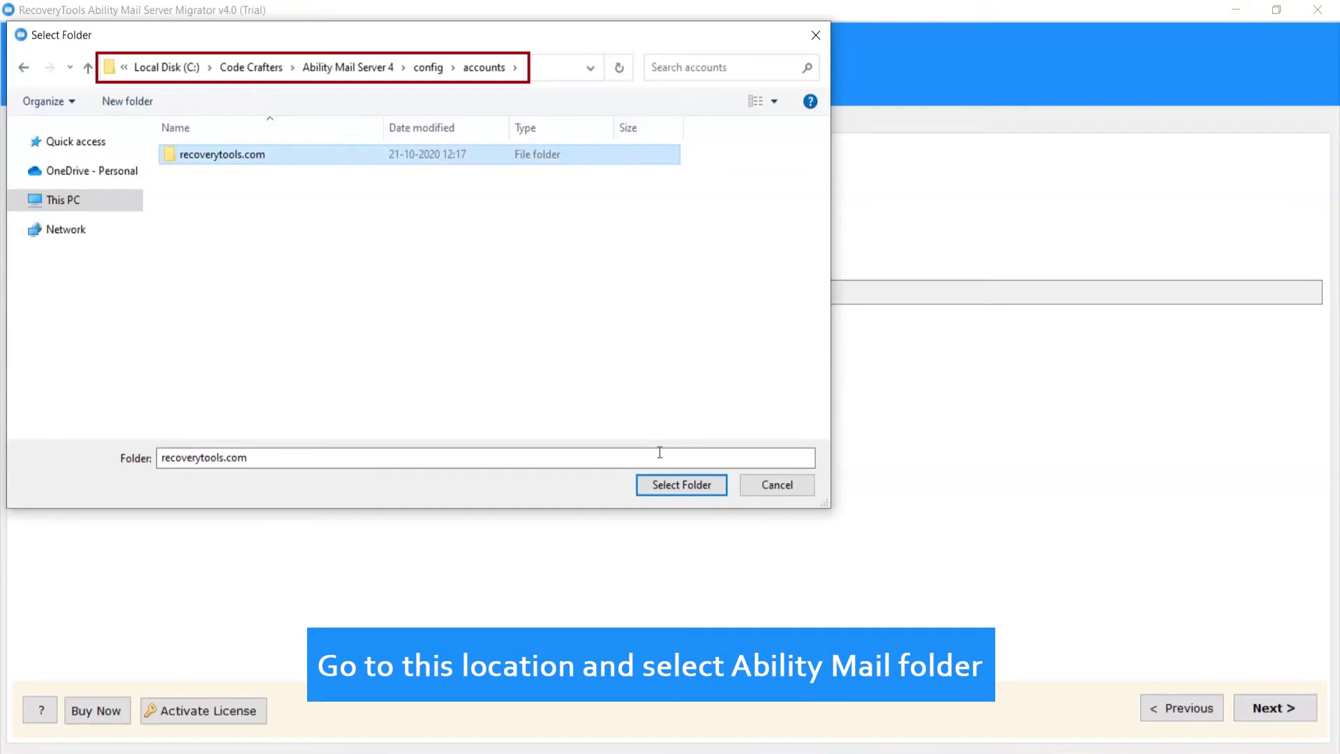
pyautogui.click(681, 484)
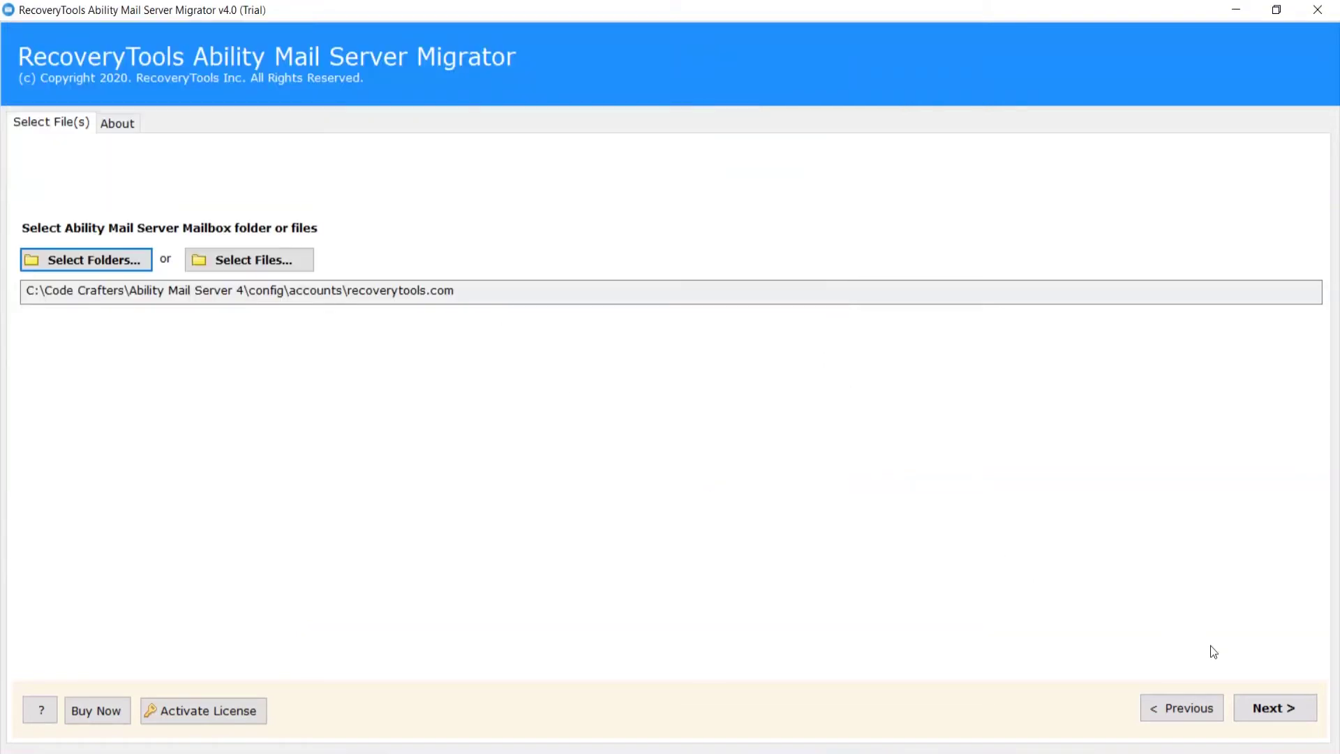
# Load the folder tree and include the admin, albert, john and madona mailboxes
pyautogui.click(1273, 708)
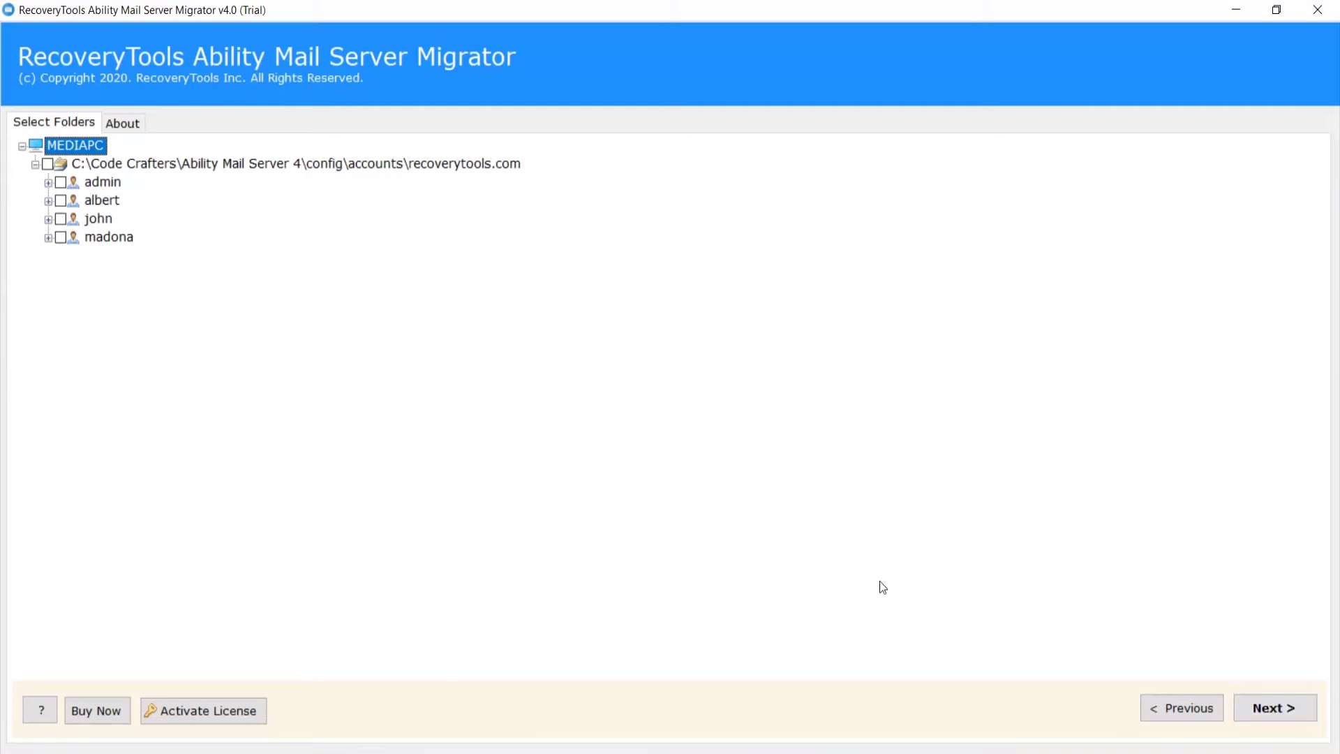
pyautogui.click(61, 181)
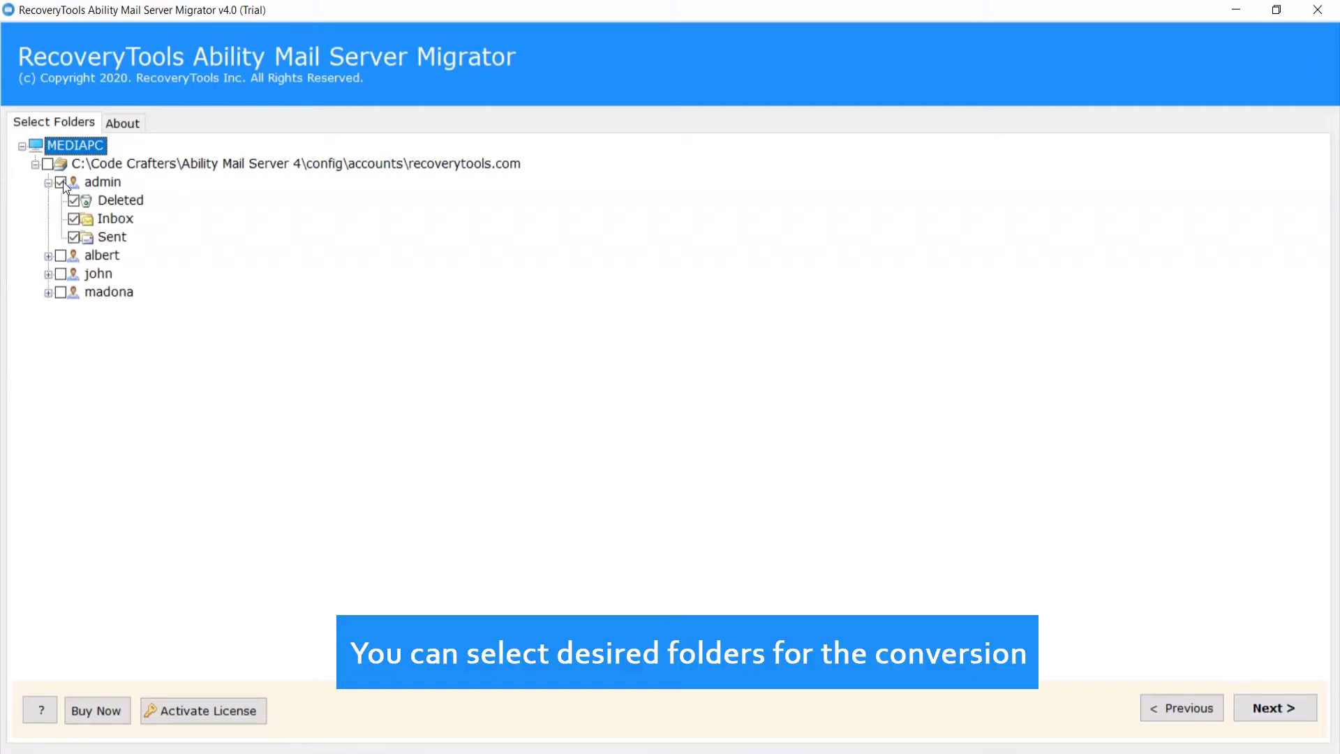
pyautogui.click(61, 255)
pyautogui.click(61, 292)
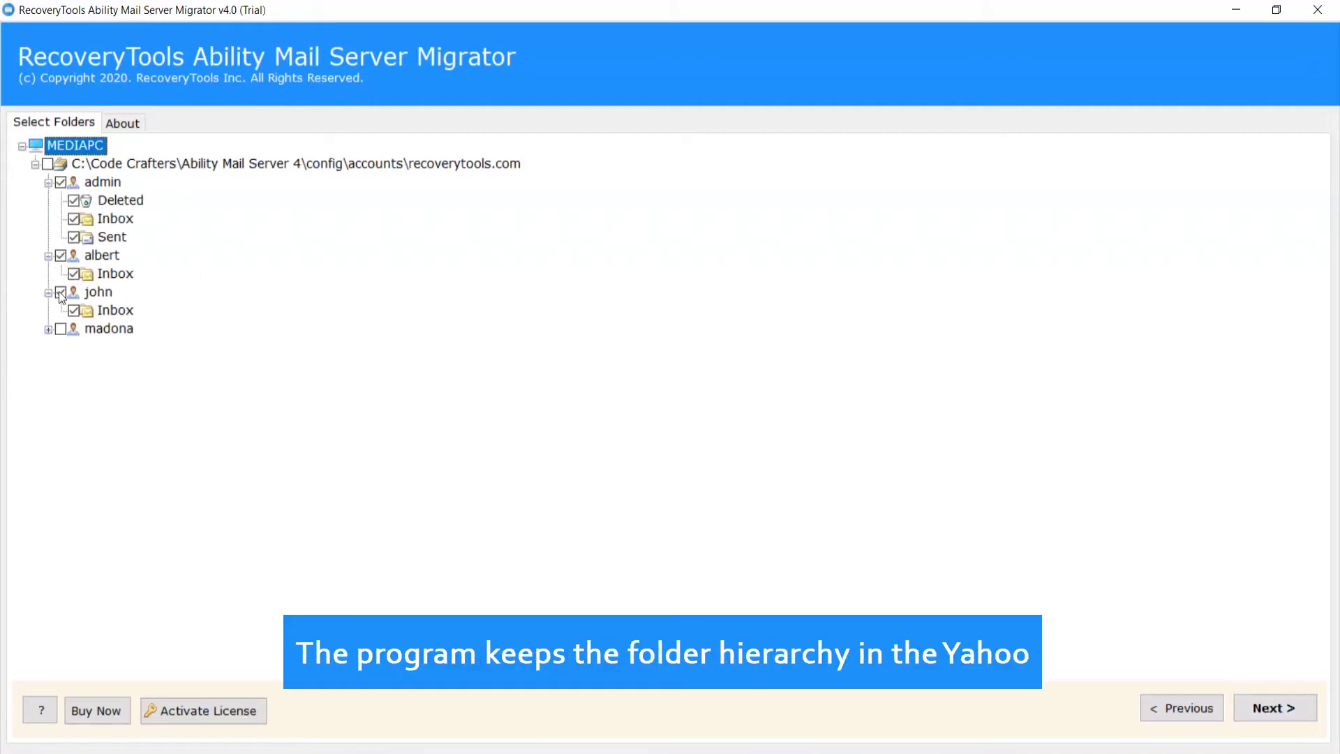
pyautogui.click(61, 327)
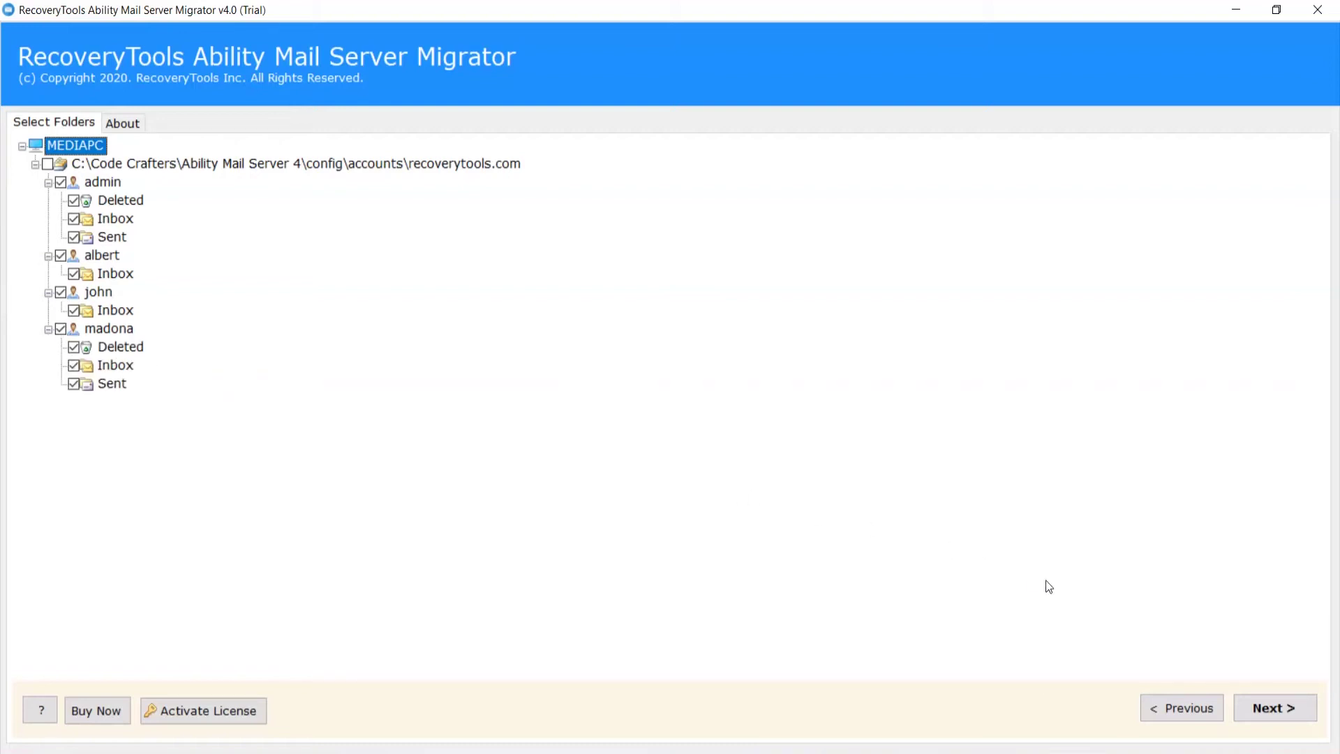
# Choose Yahoo as the saving destination in the saving options
pyautogui.click(1273, 708)
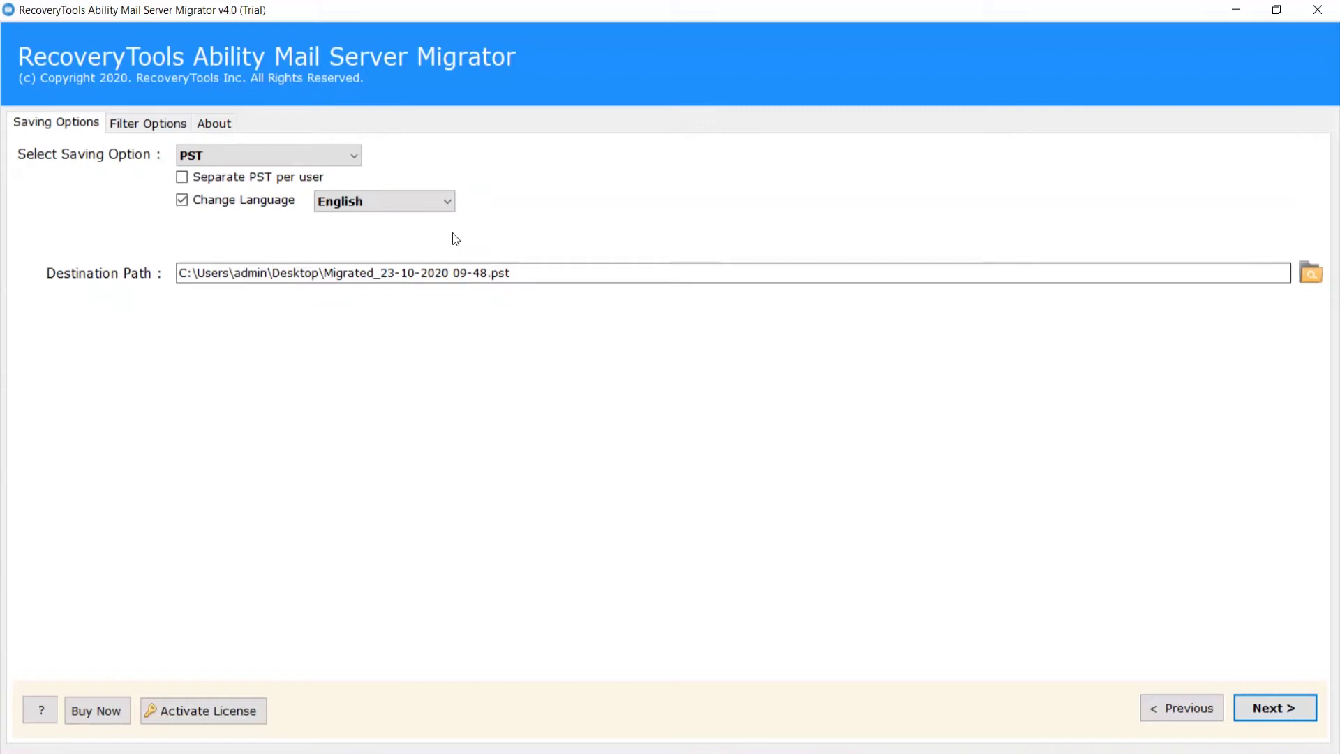
pyautogui.click(352, 155)
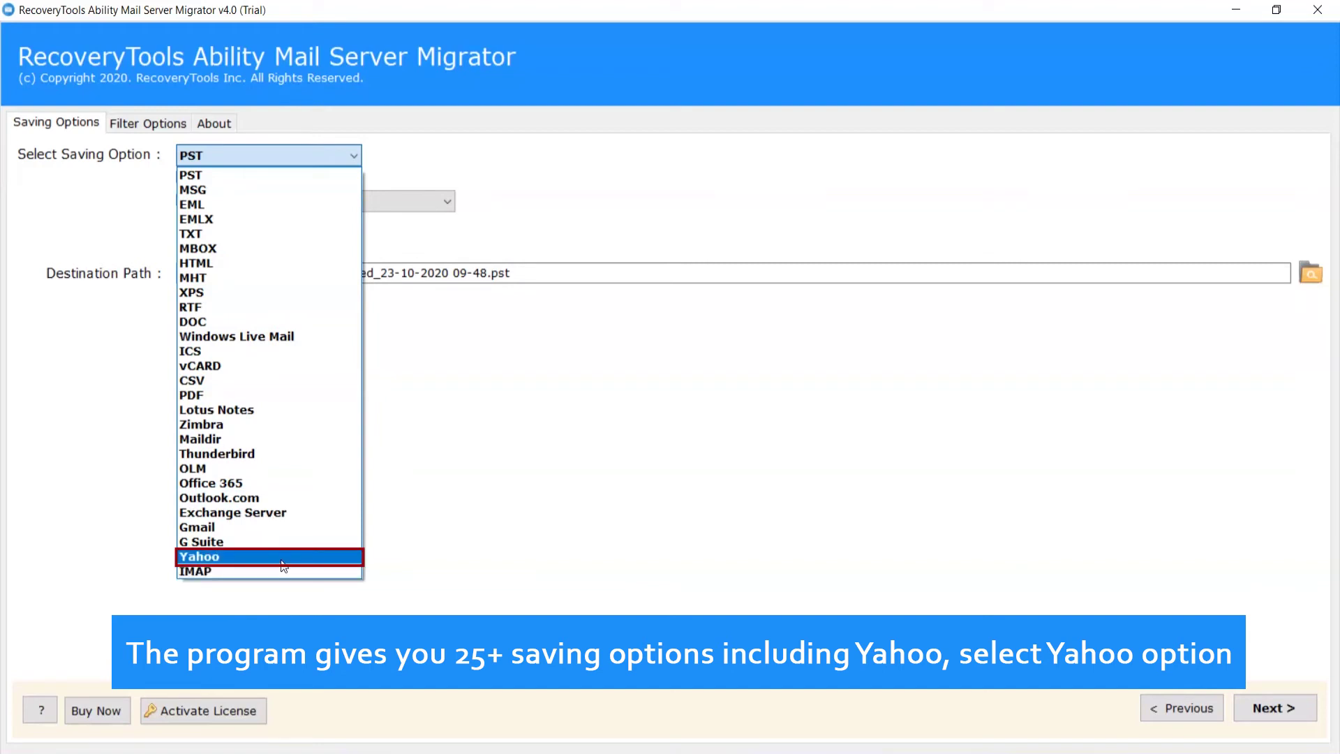
pyautogui.click(282, 557)
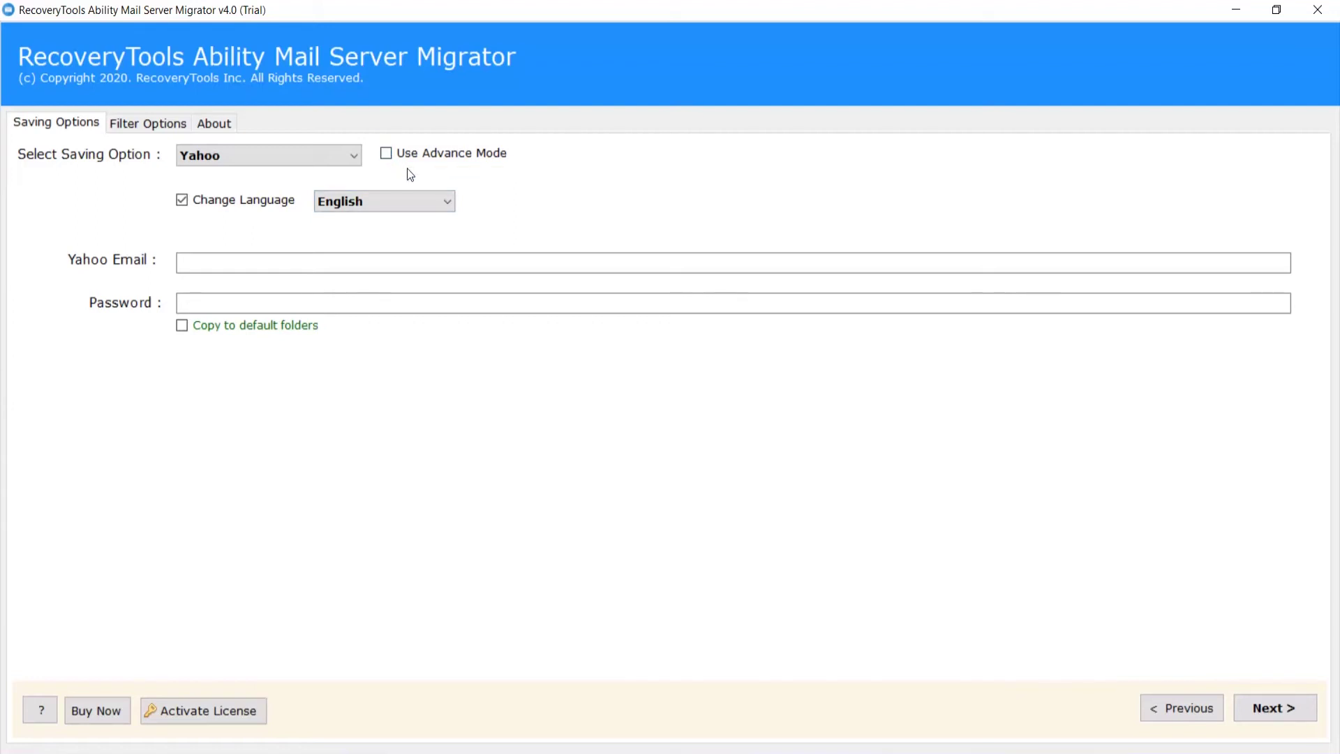
# Keep English, enter the Yahoo email and app password, and enable copying to default folders
pyautogui.click(444, 200)
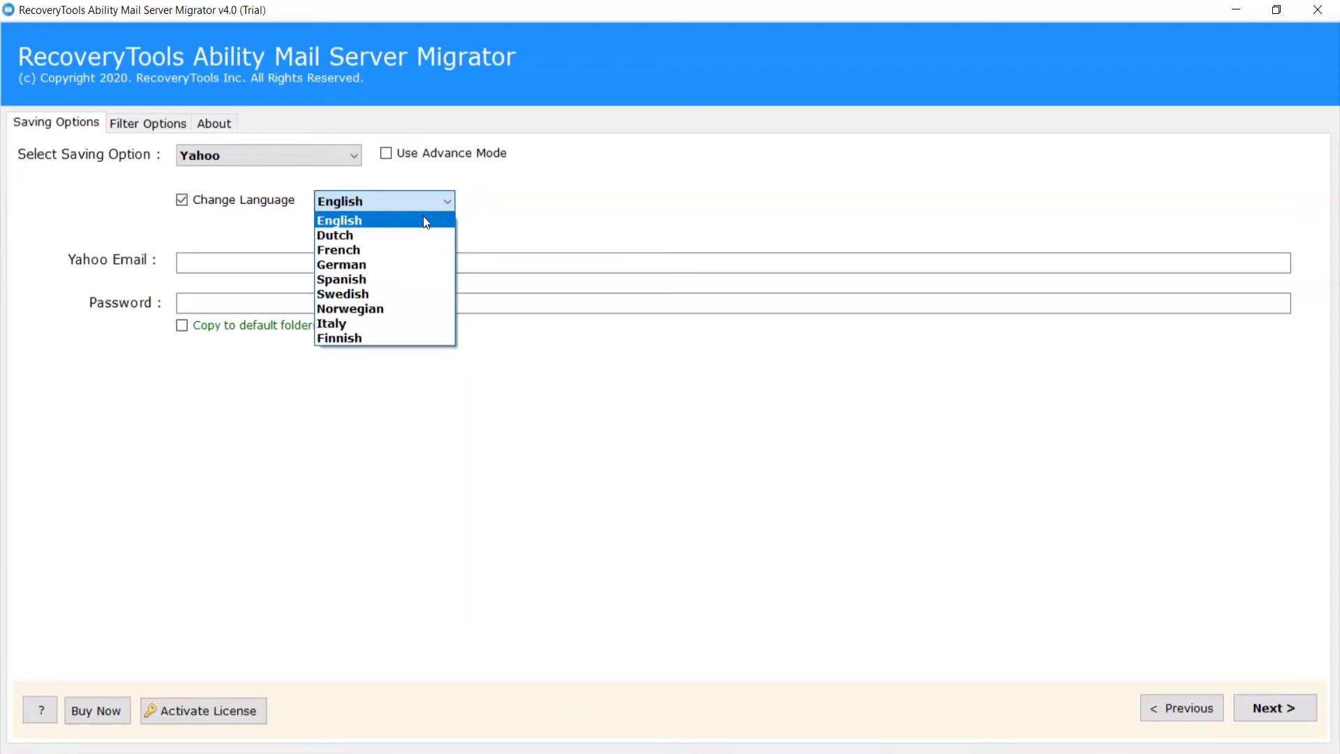
pyautogui.click(423, 221)
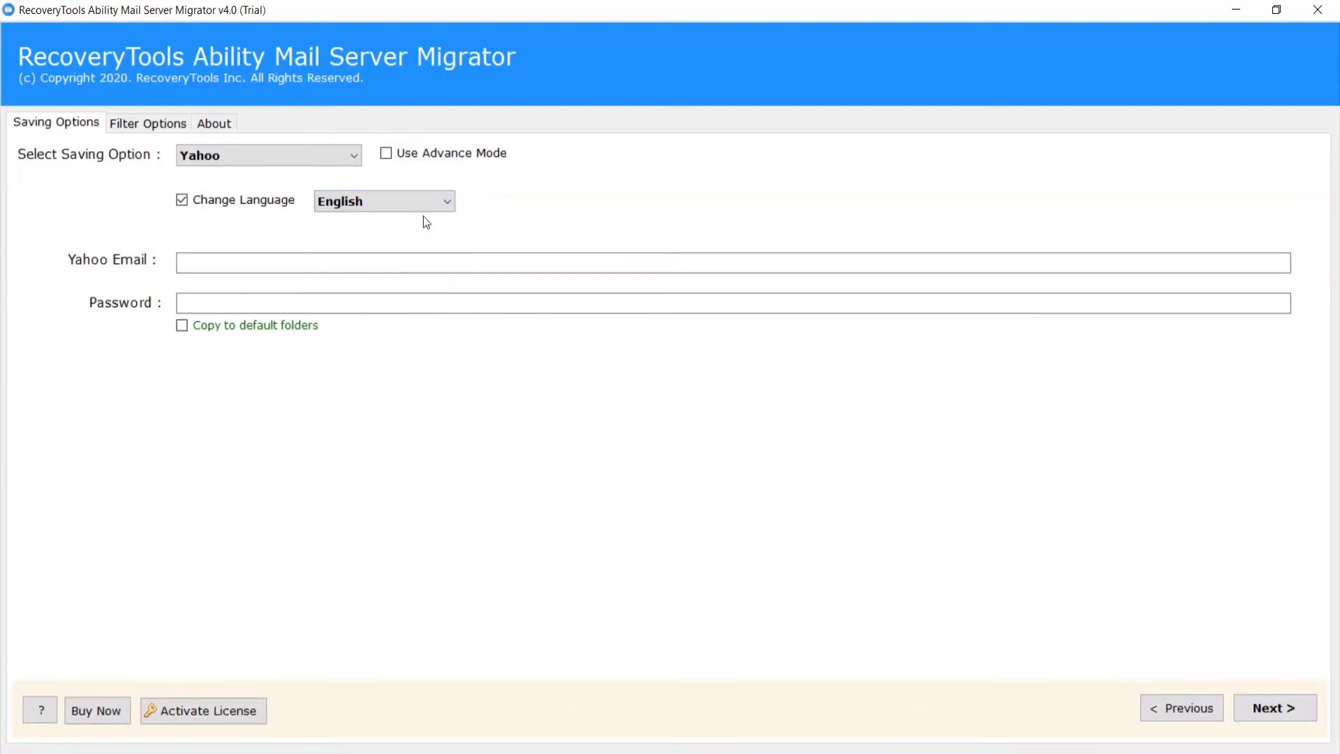
pyautogui.click(279, 260)
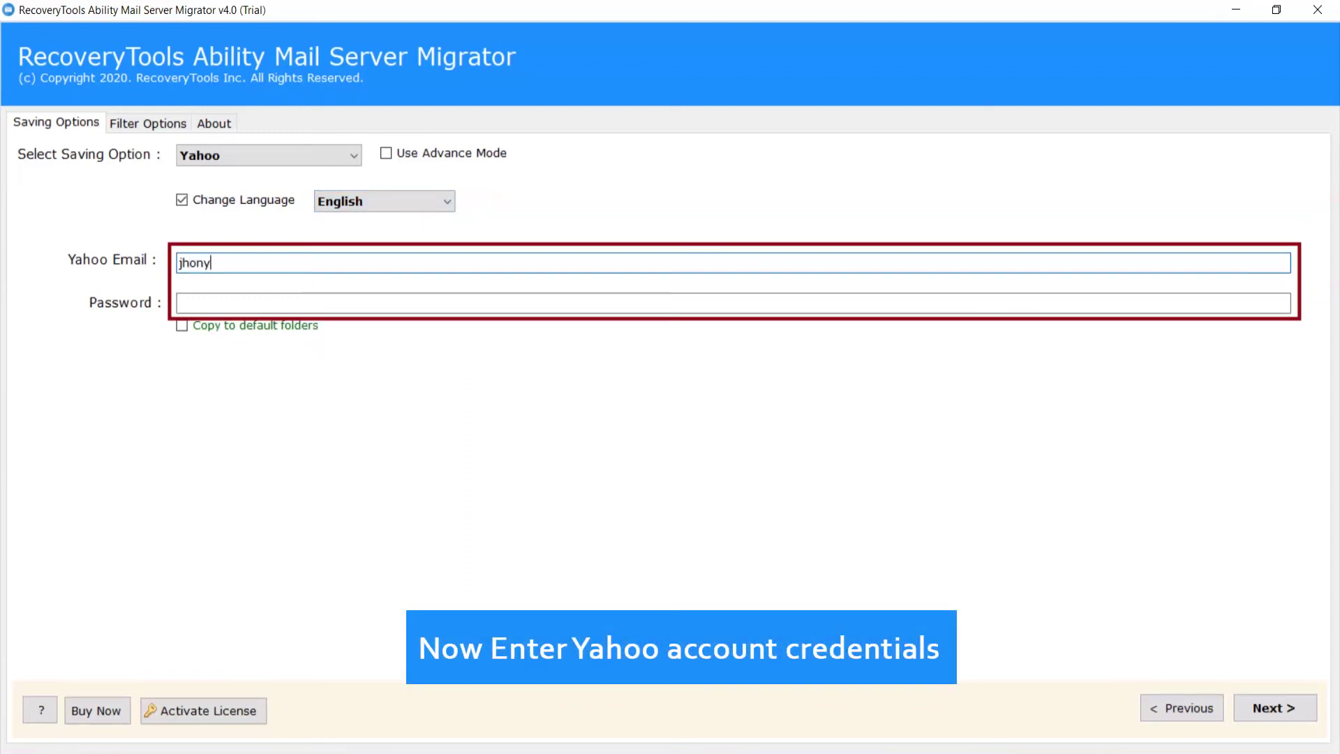
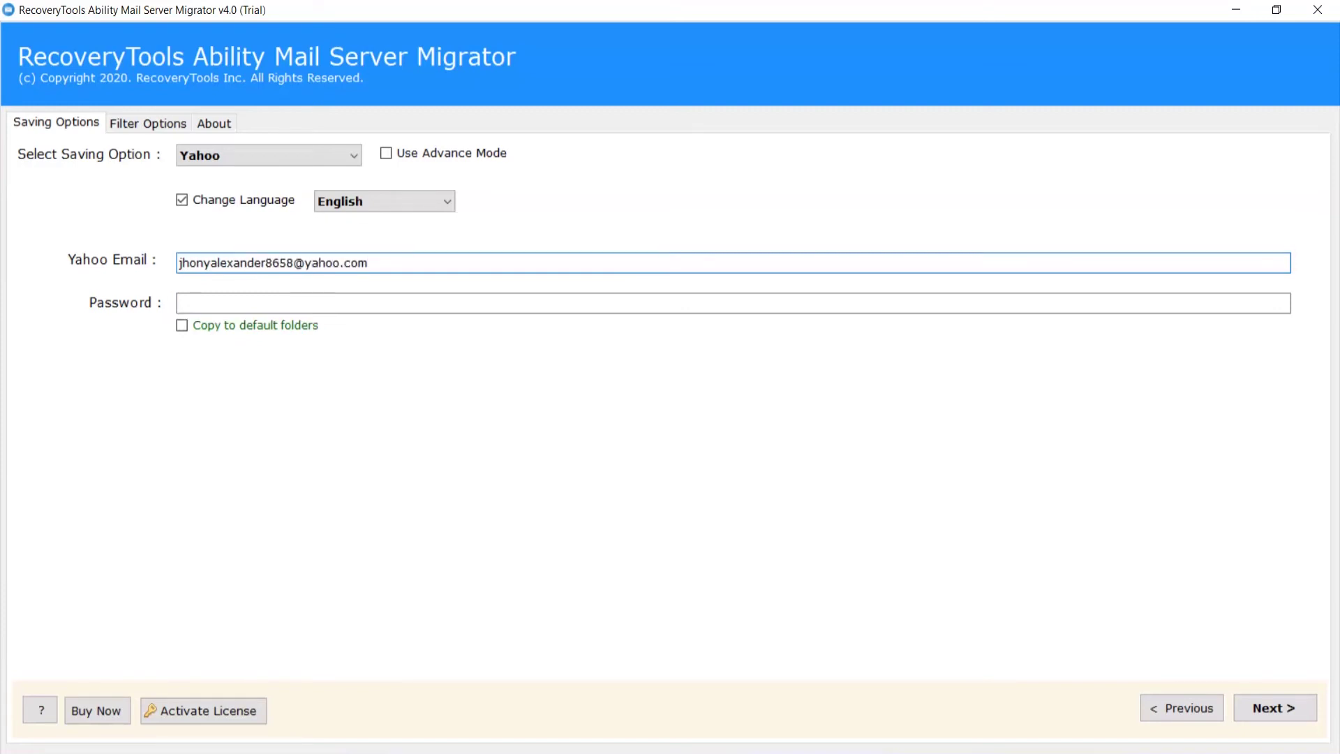
pyautogui.click(188, 302)
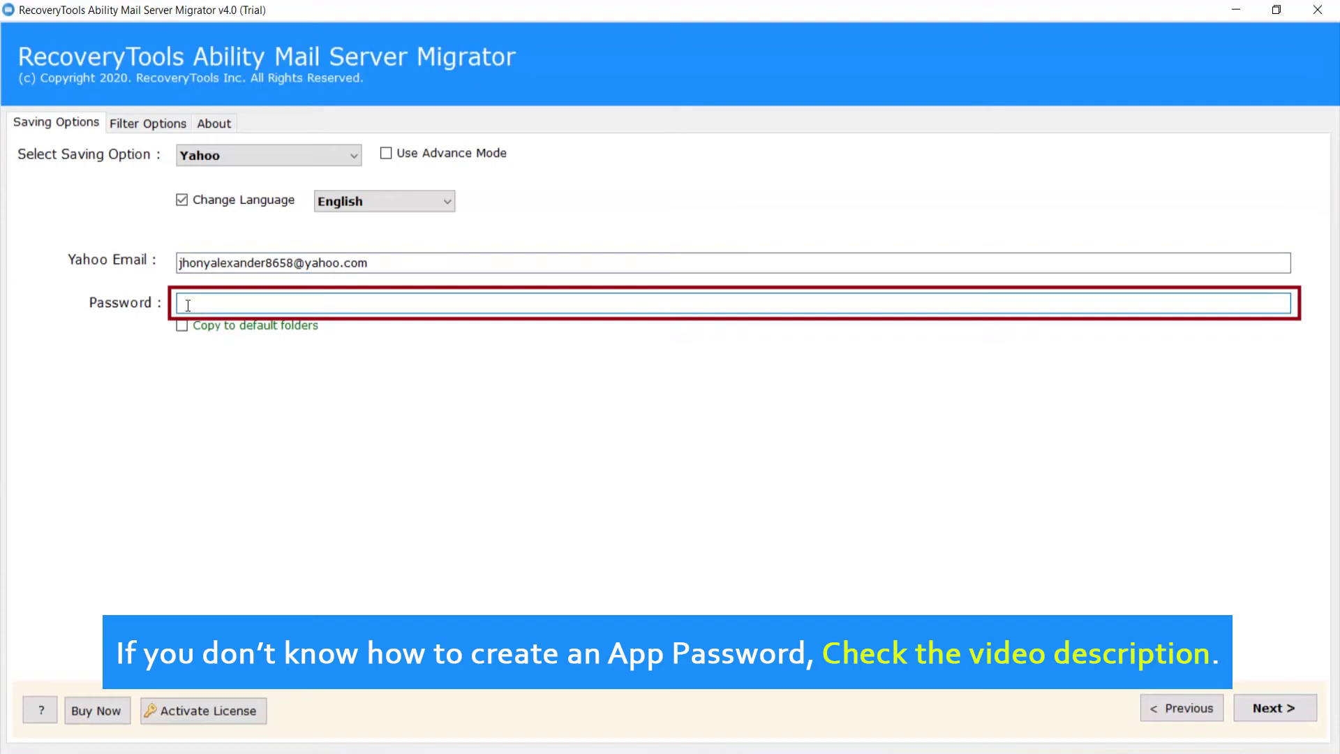
pyautogui.write('•••')
pyautogui.write('•••••')
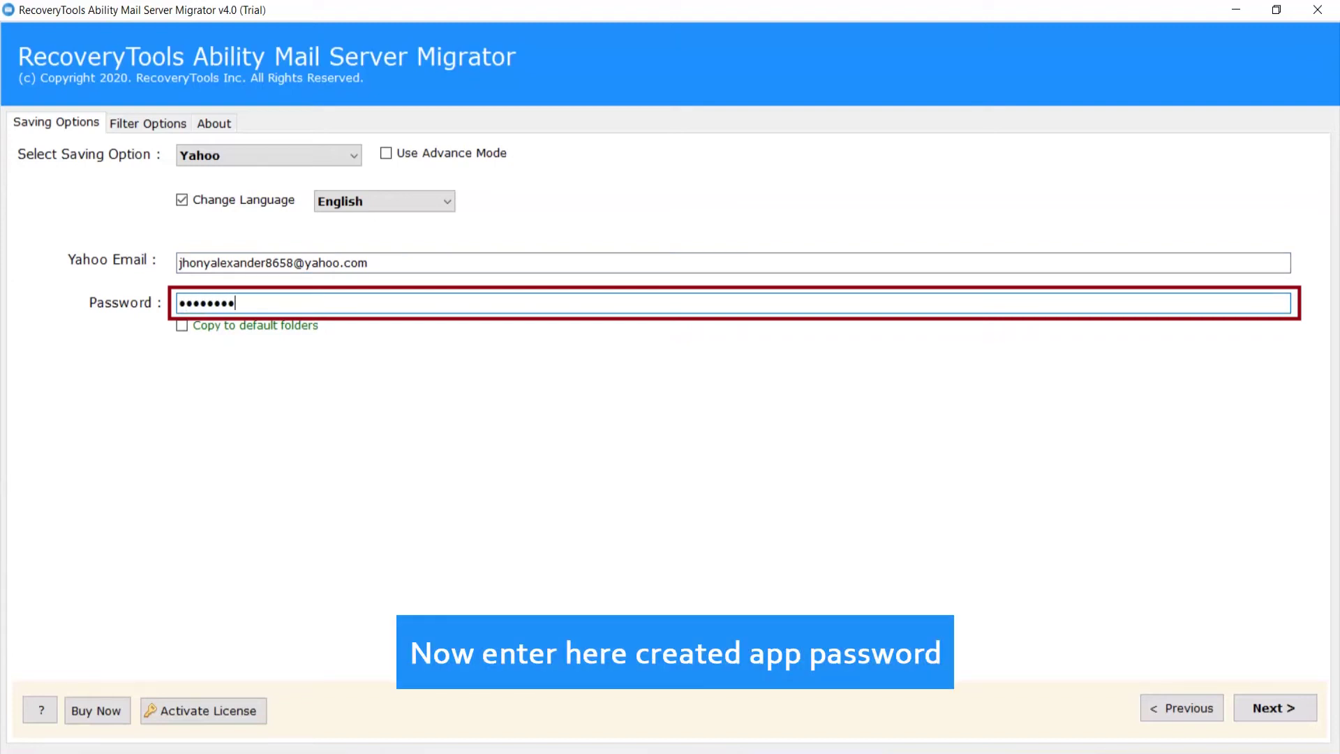
pyautogui.write('•••••••••')
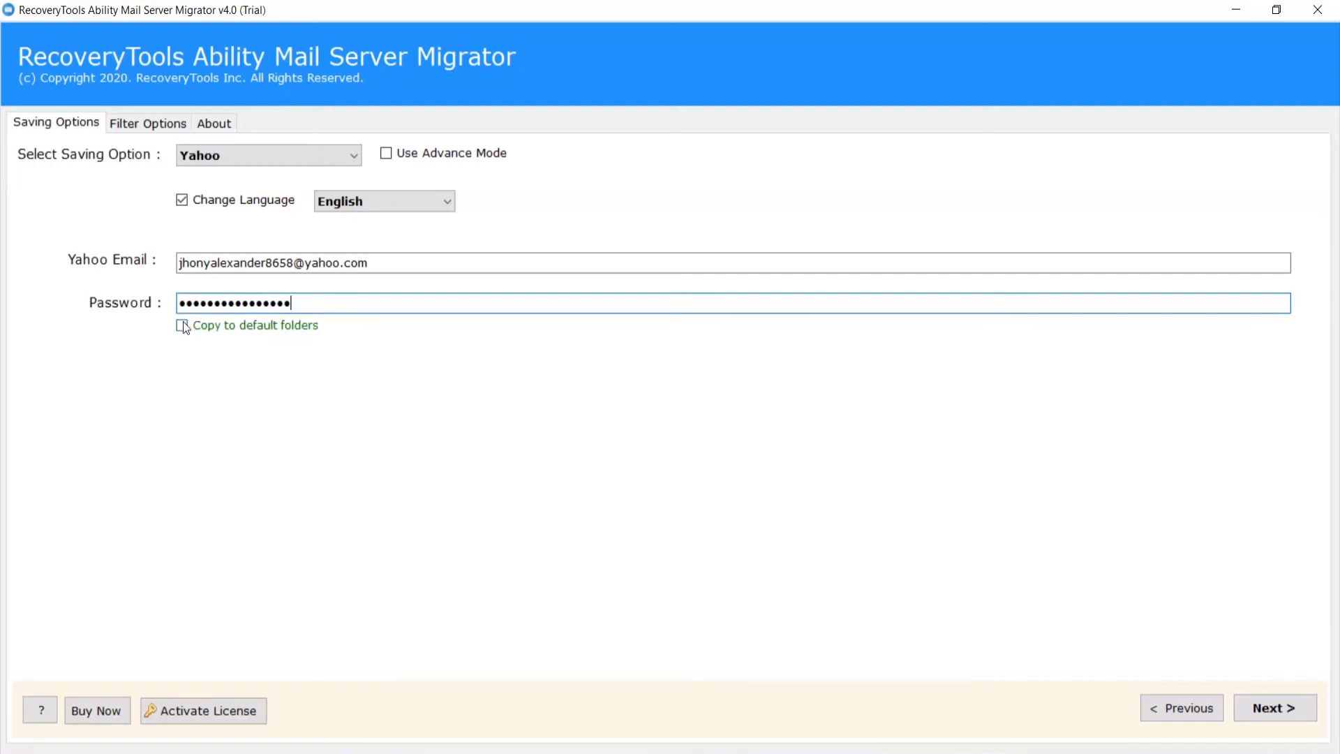
pyautogui.click(182, 325)
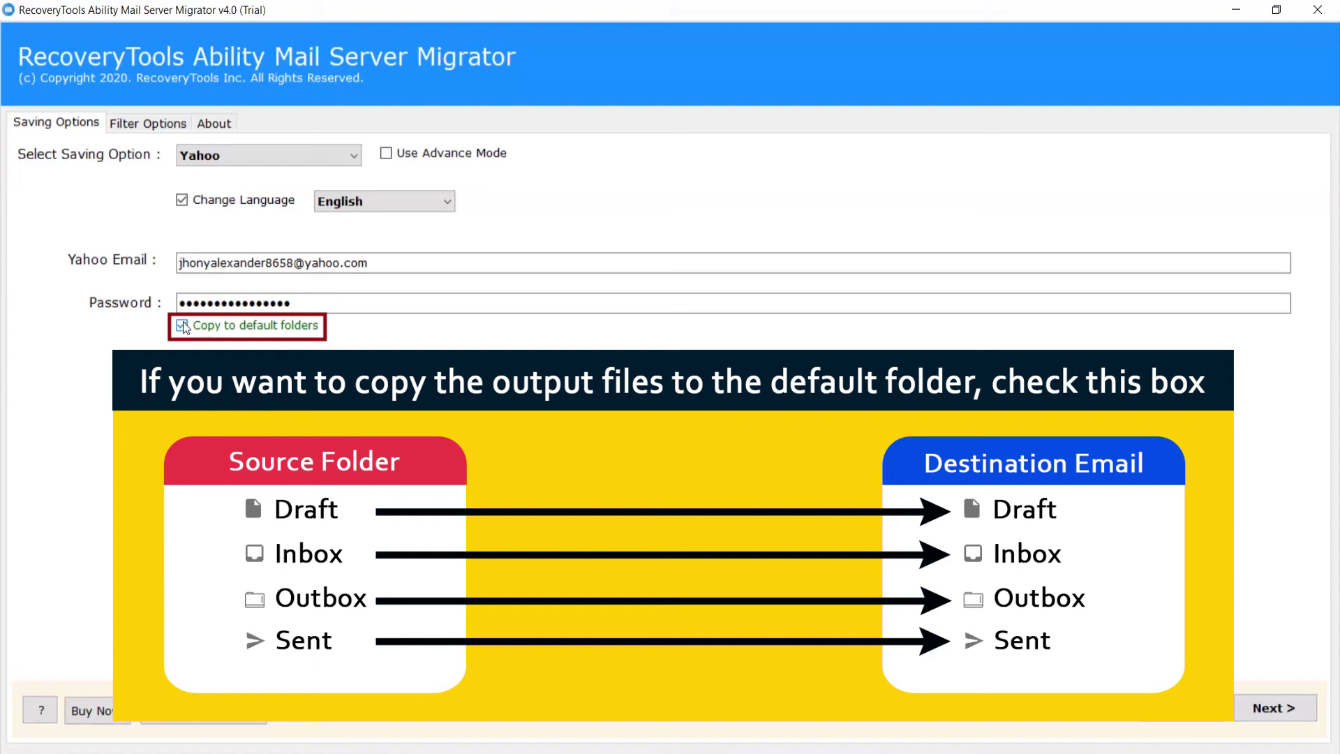
# Disable copying to default folders and review the advanced filter settings
pyautogui.click(183, 326)
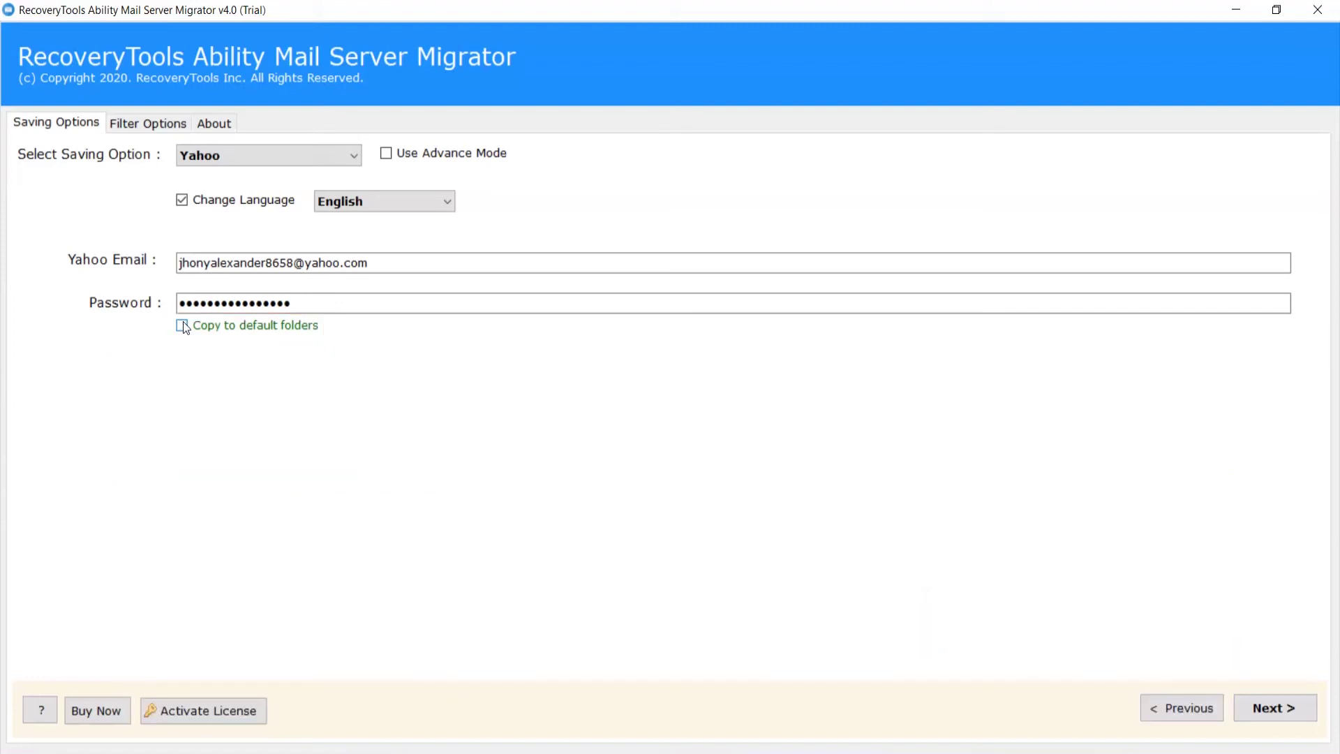
pyautogui.click(148, 124)
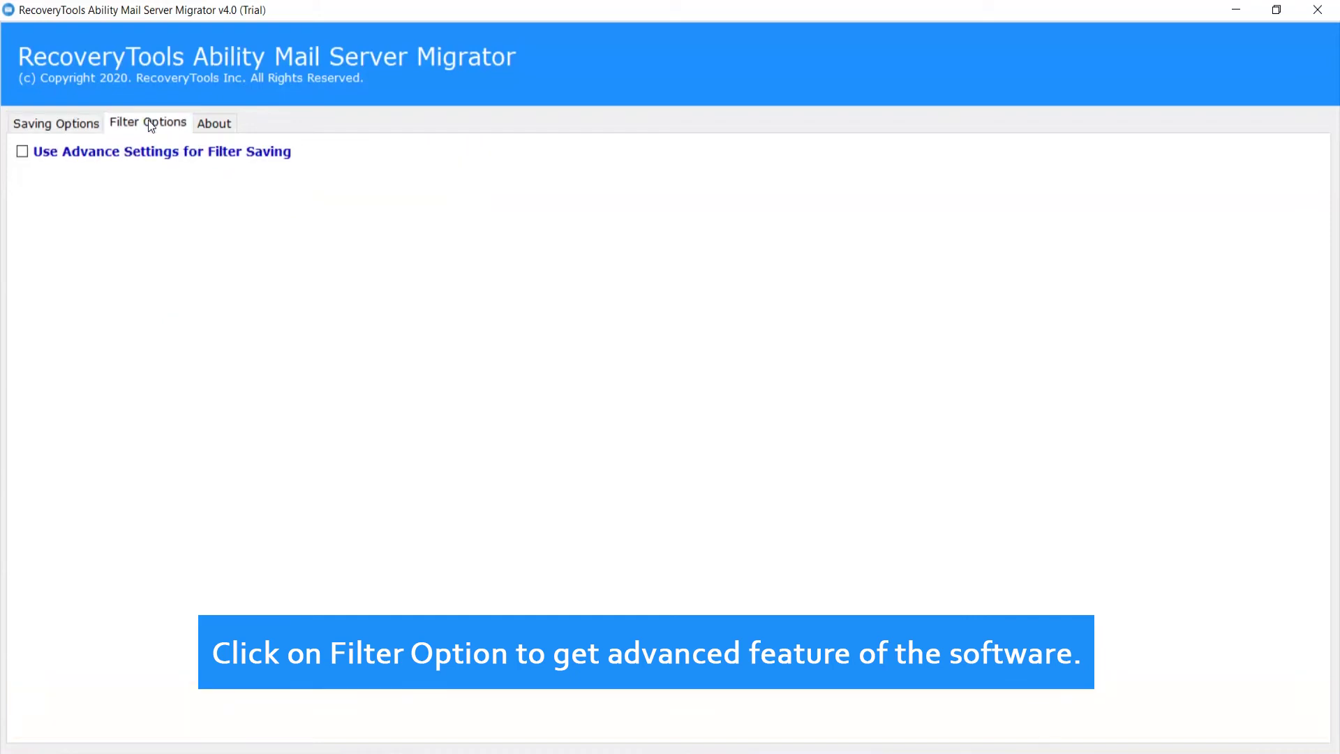
pyautogui.click(21, 151)
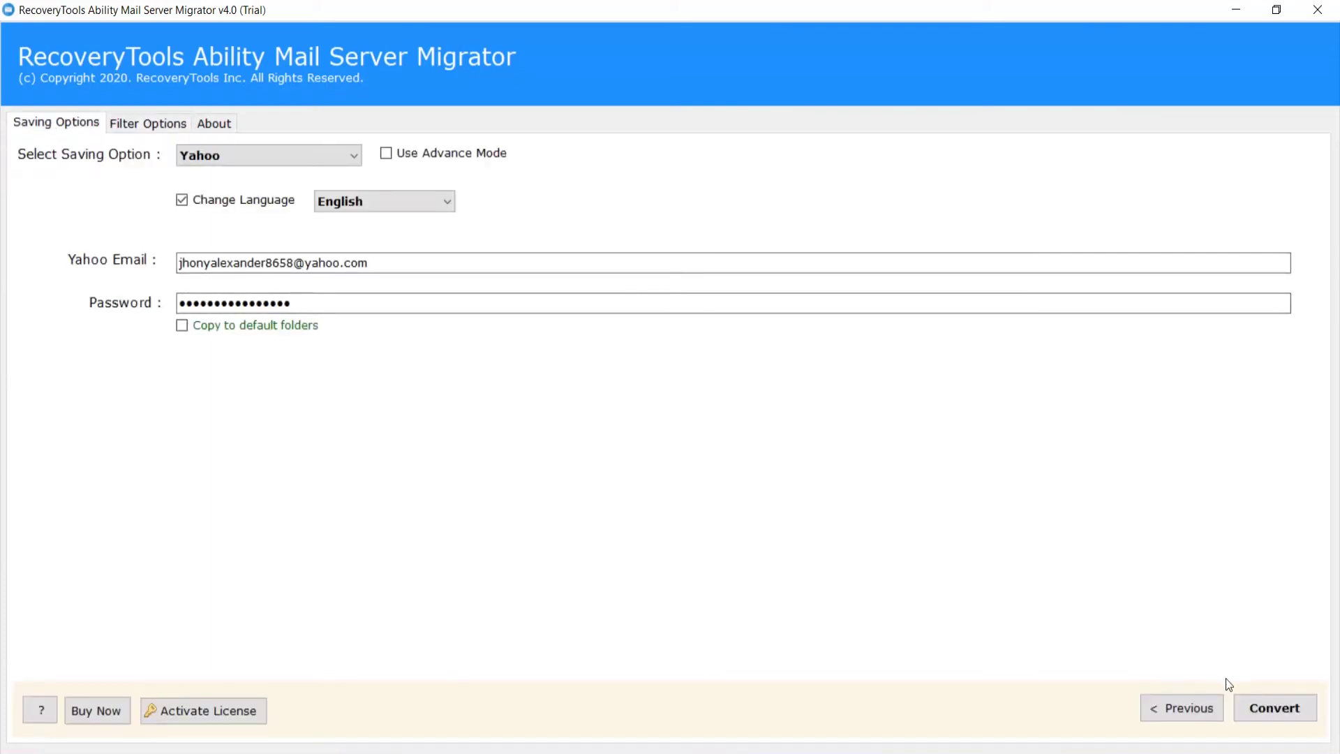
# Run the migration to Yahoo and acknowledge the completion and trial-limit messages
pyautogui.click(1274, 708)
pyautogui.click(1274, 707)
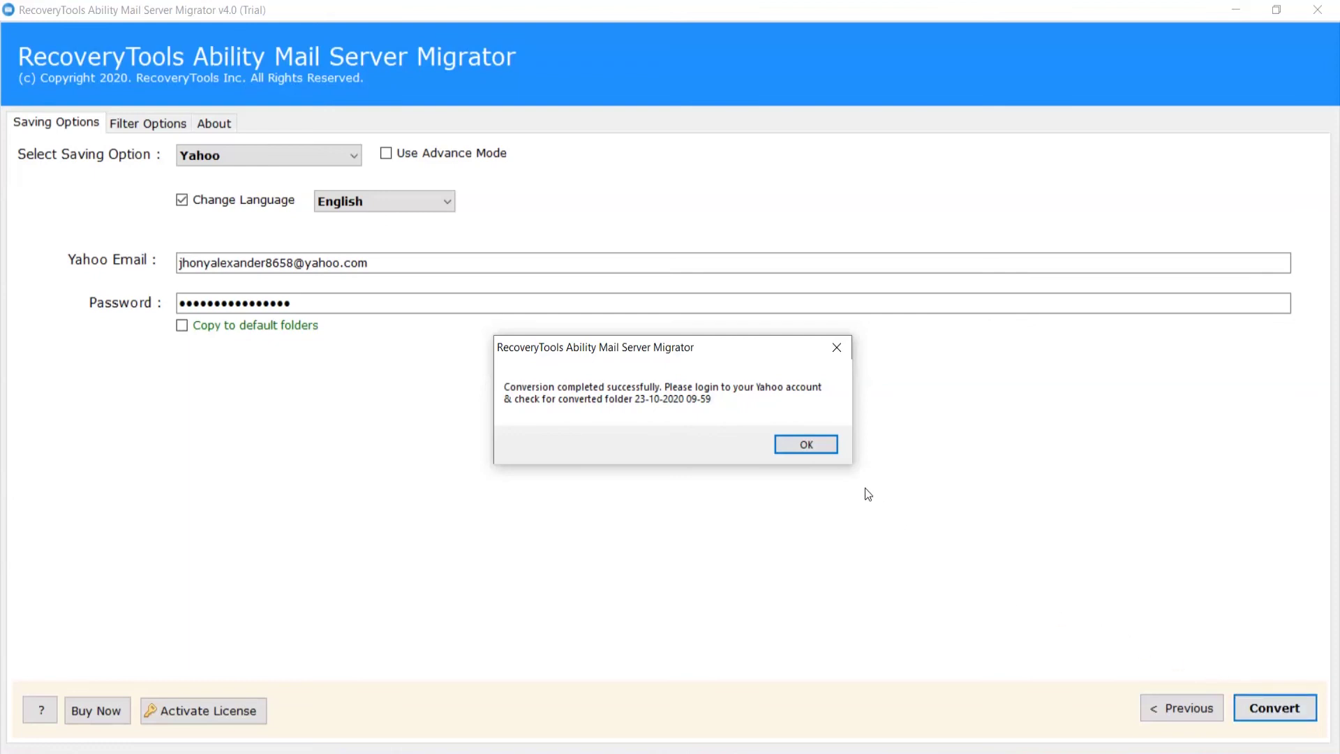
pyautogui.click(806, 445)
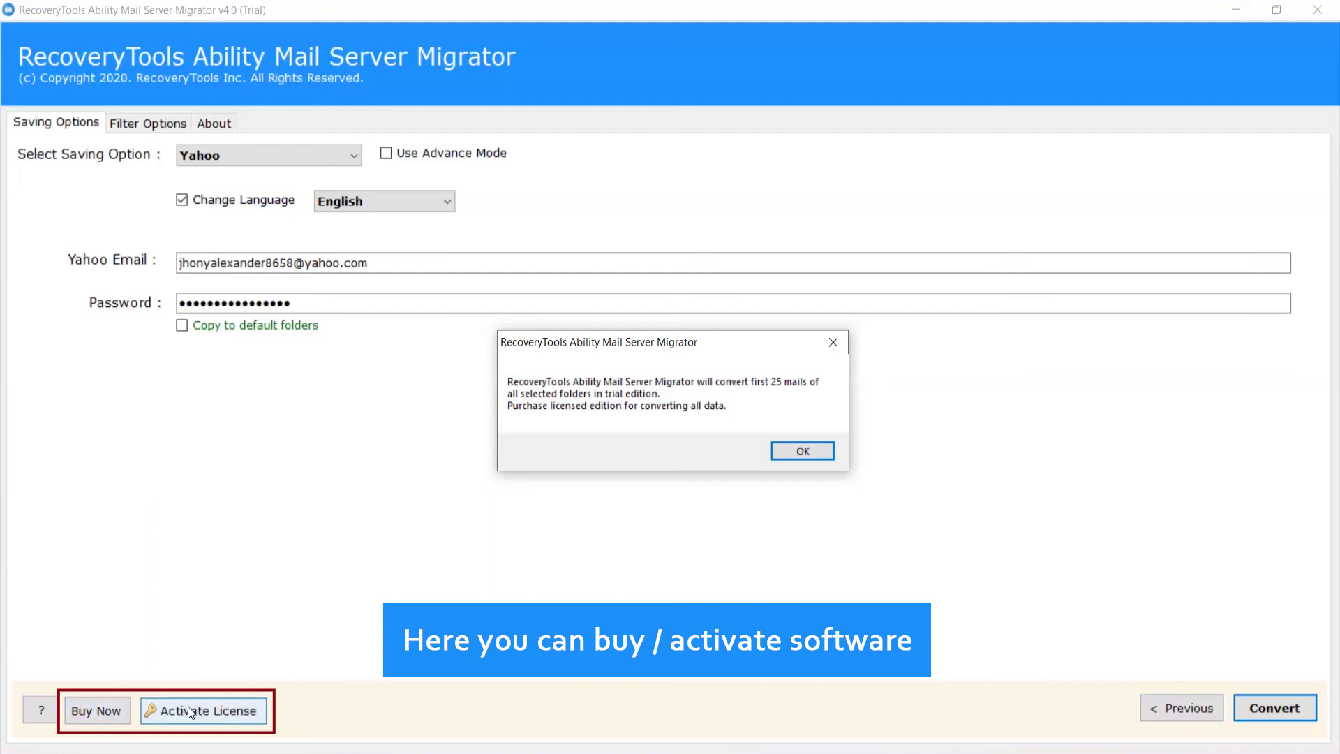
pyautogui.click(800, 452)
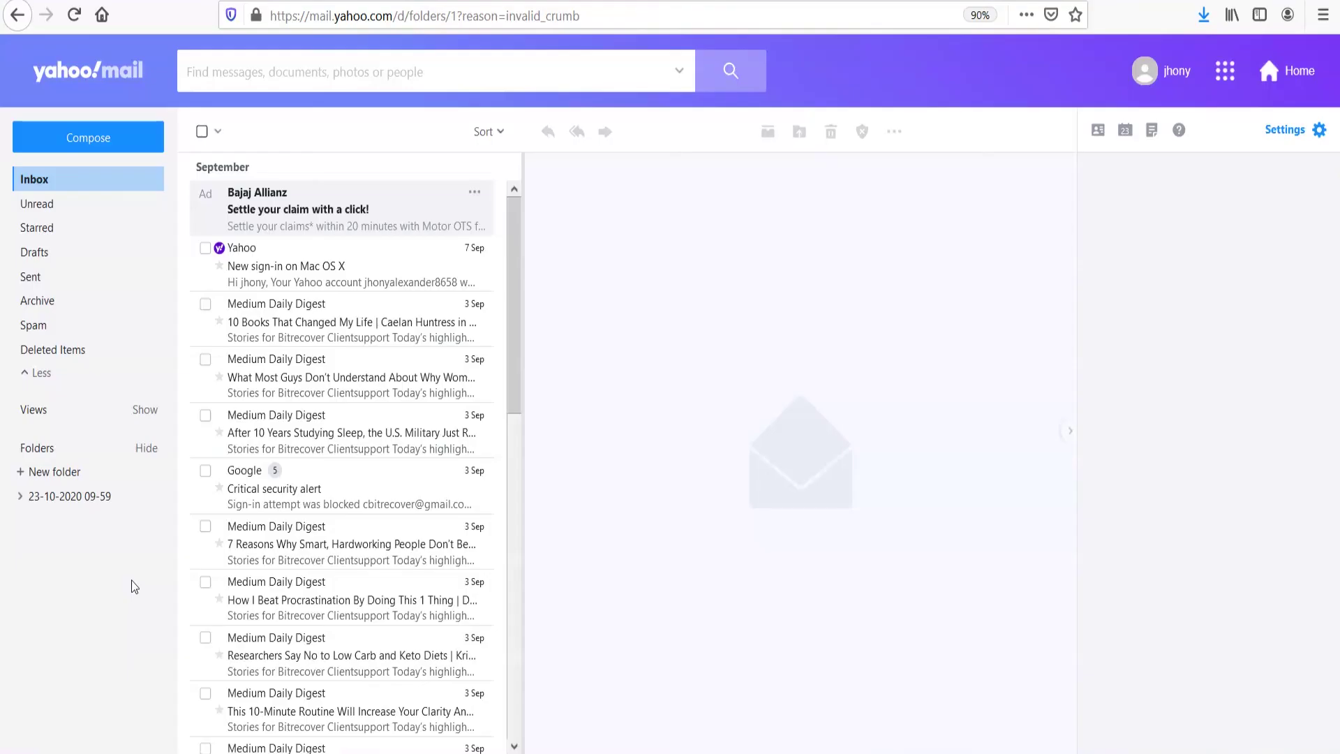
pyautogui.click(21, 497)
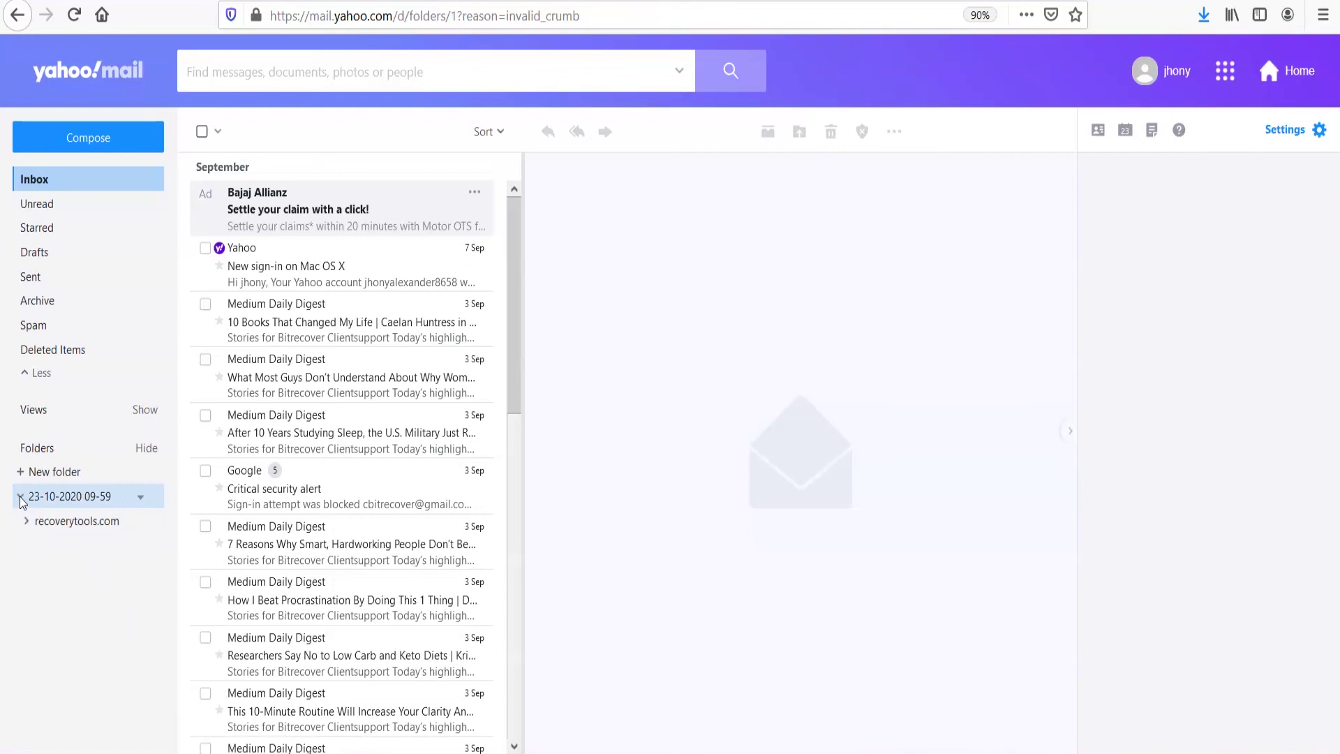
pyautogui.click(29, 521)
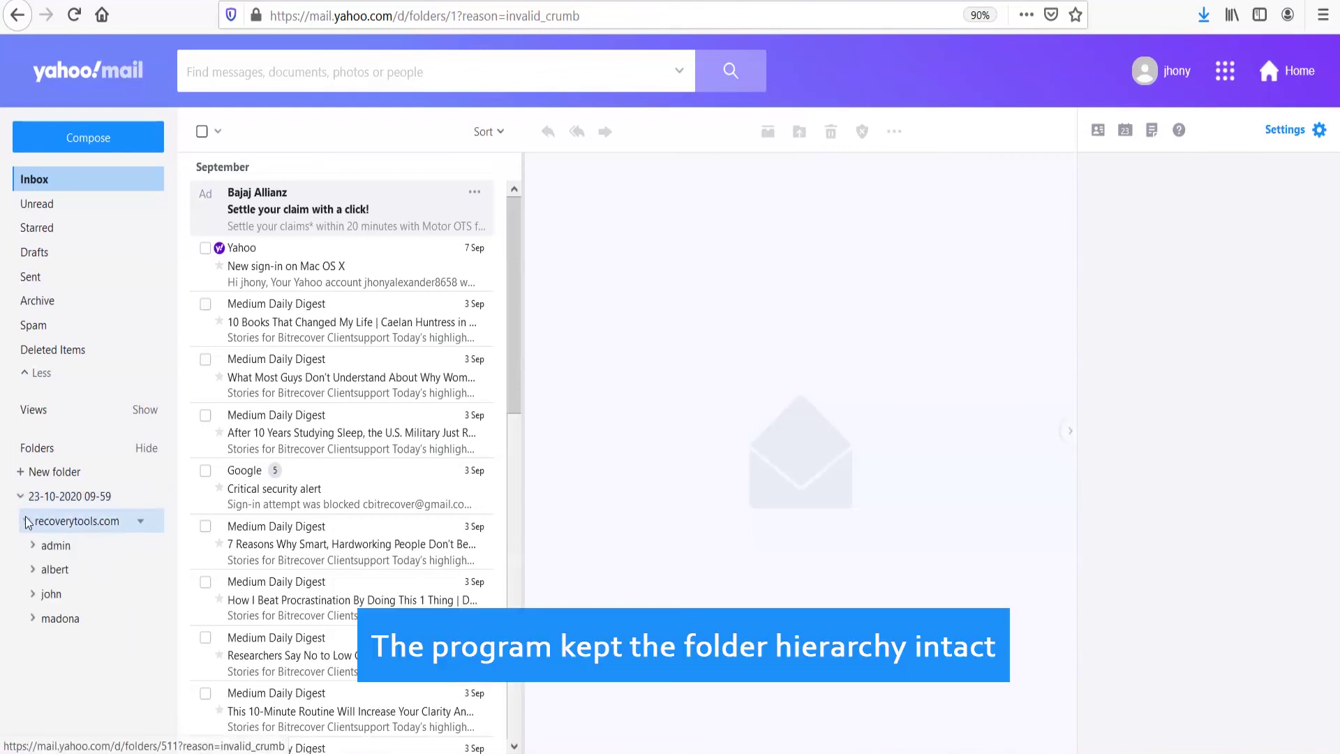
pyautogui.click(33, 545)
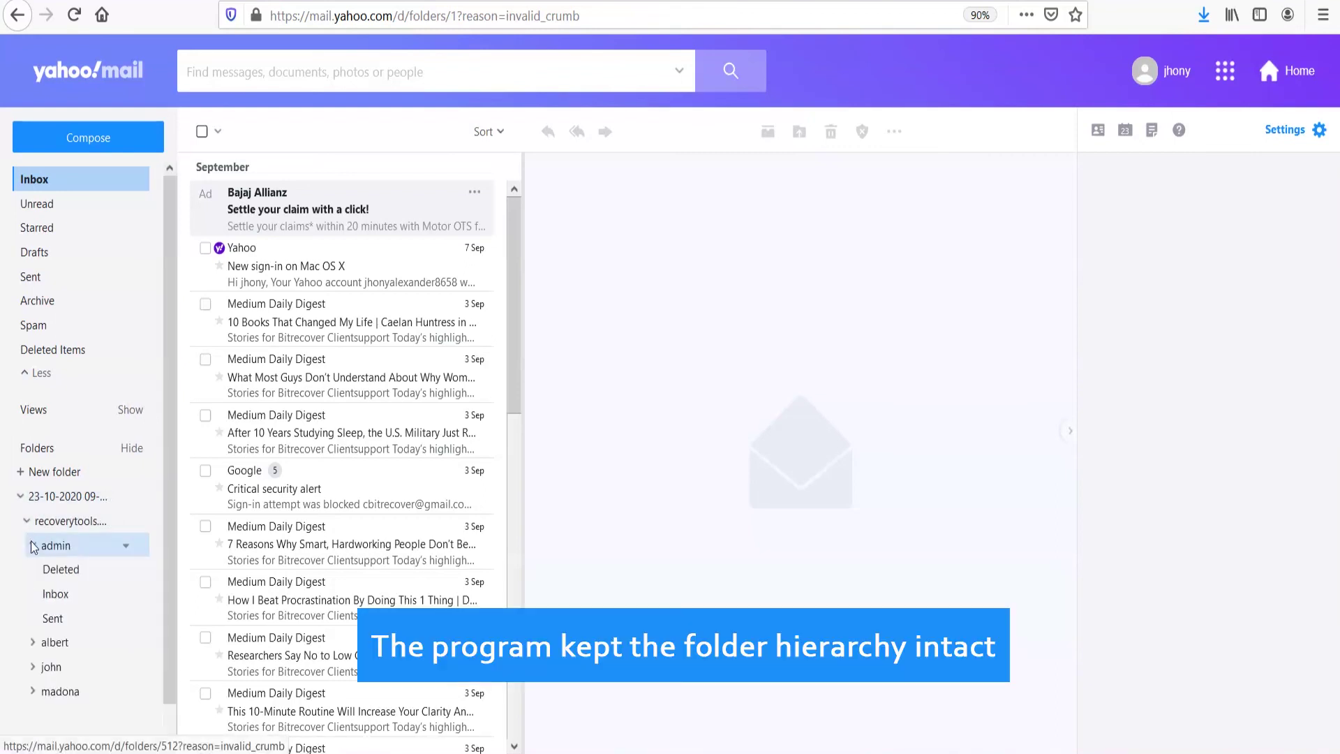